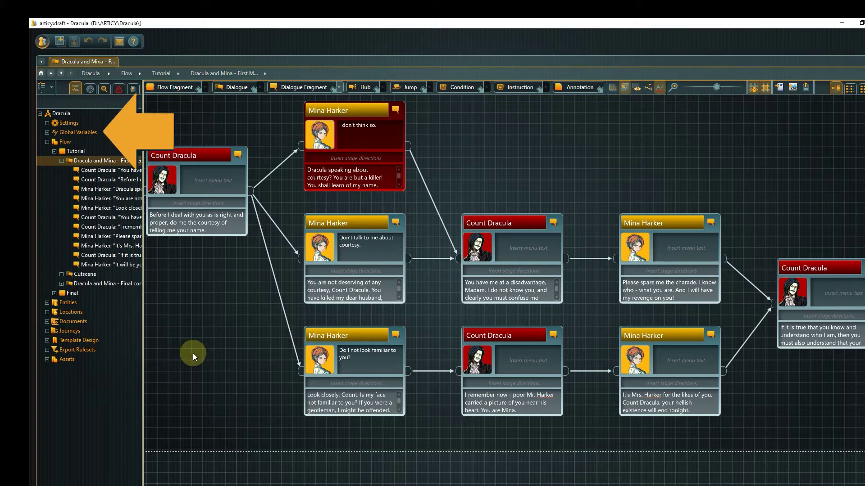
# - Create a new variable set named DialogueChapter1 in the project's Global Variables
pyautogui.click(94, 132)
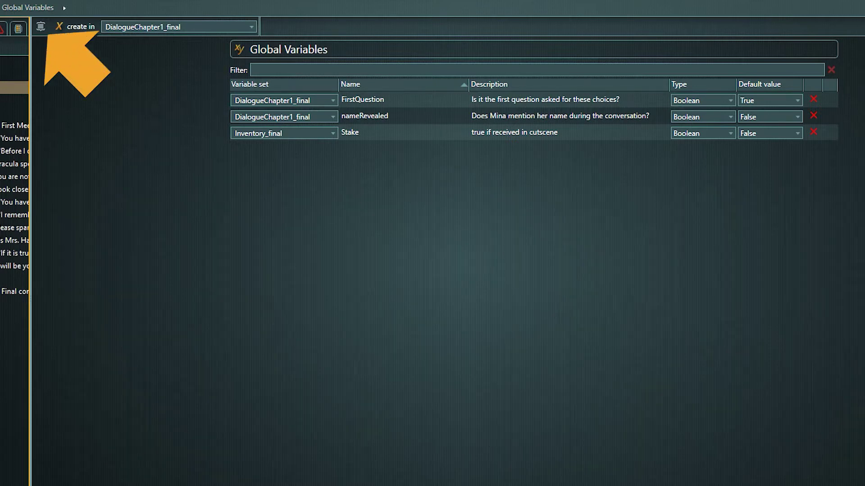
pyautogui.click(39, 30)
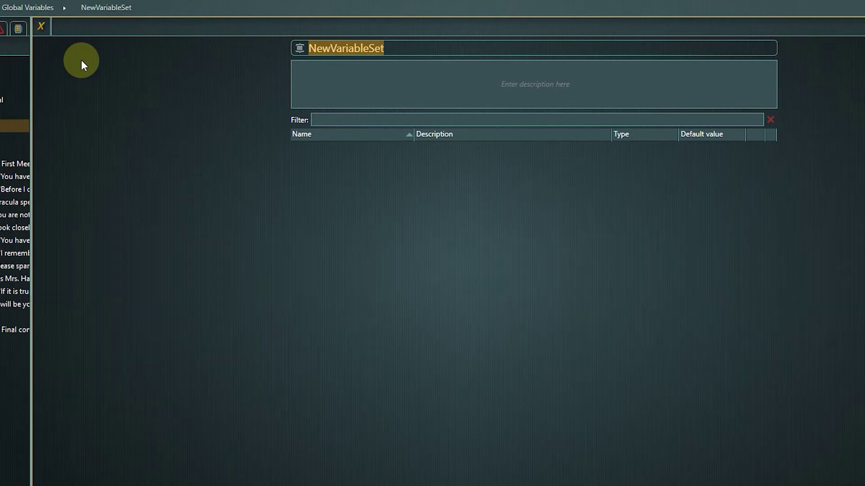
pyautogui.write('Di')
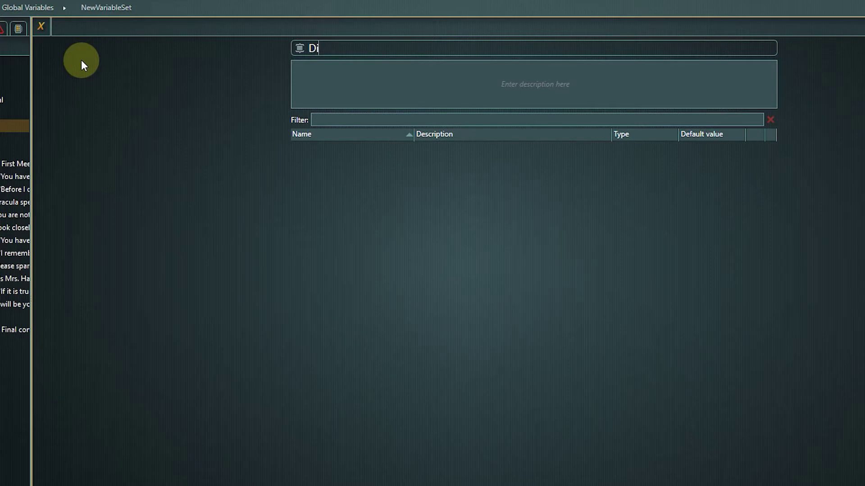
pyautogui.write('alogueChap')
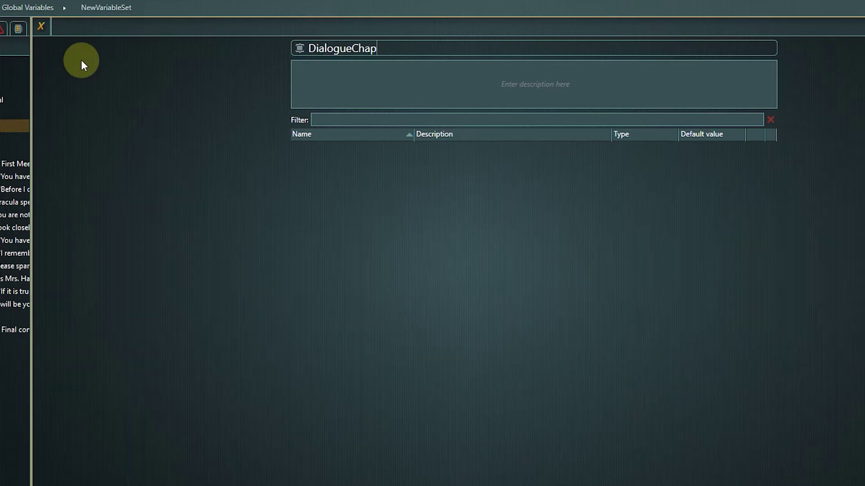
pyautogui.write('ter1')
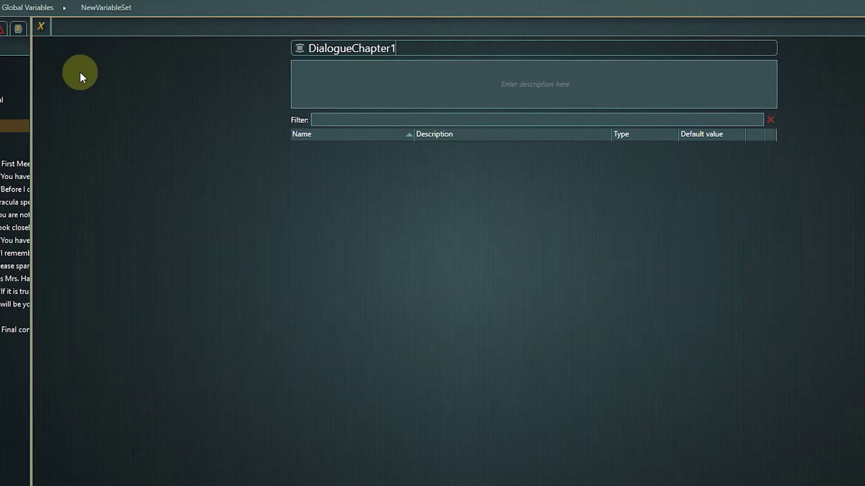
pyautogui.press('Return')
# - Add a variable nameRevealed to the DialogueChapter1 set with the description "Mina's name was revealed during the first conversation"
pyautogui.click(40, 31)
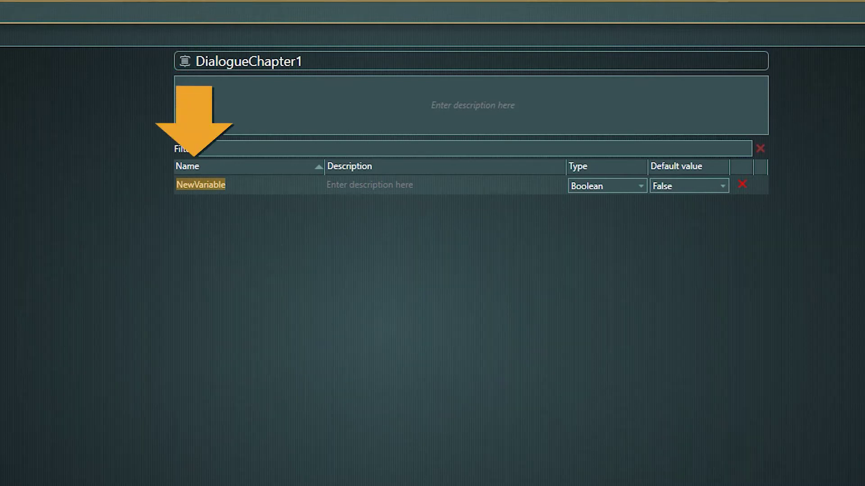
pyautogui.write('nameRevealed')
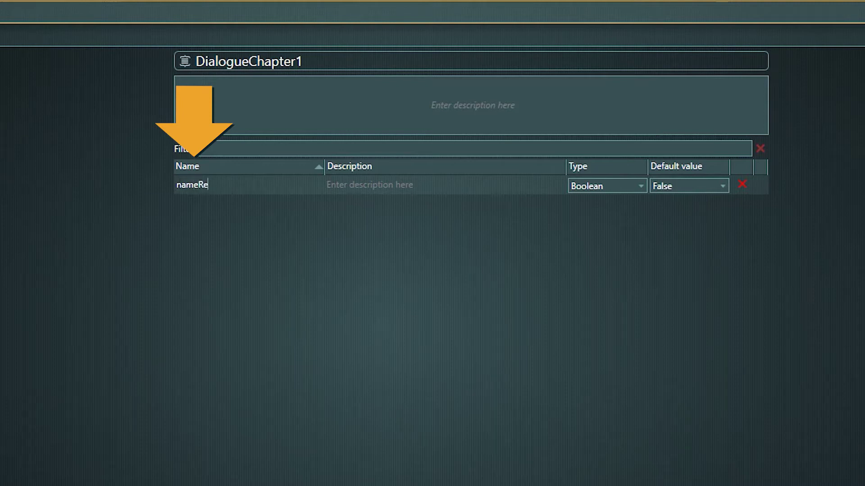
pyautogui.press('Tab')
pyautogui.write('Mina')
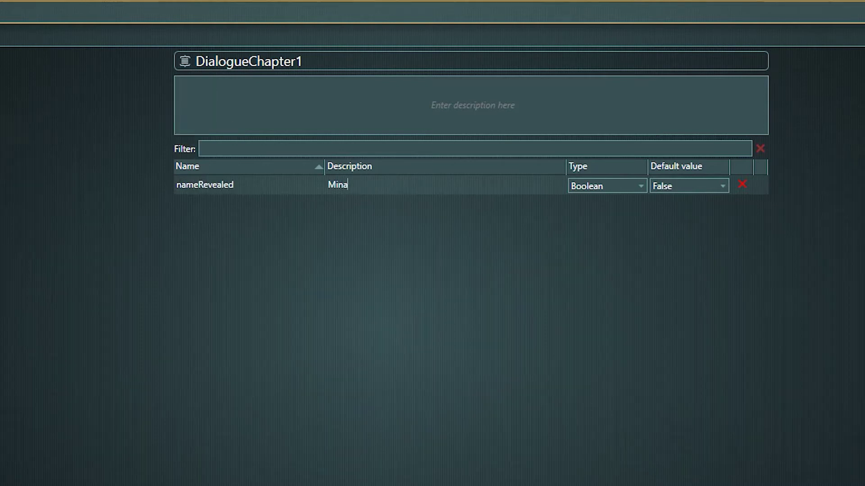
pyautogui.write("'s name was revealed during ")
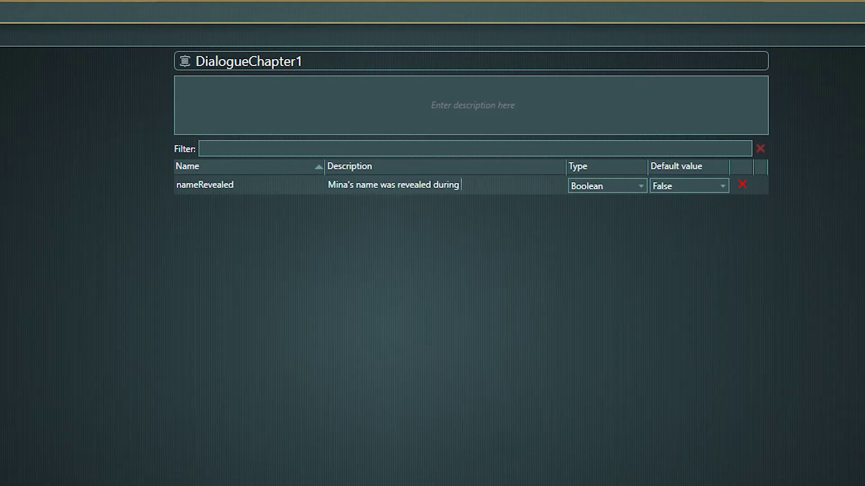
pyautogui.write('the first conversa')
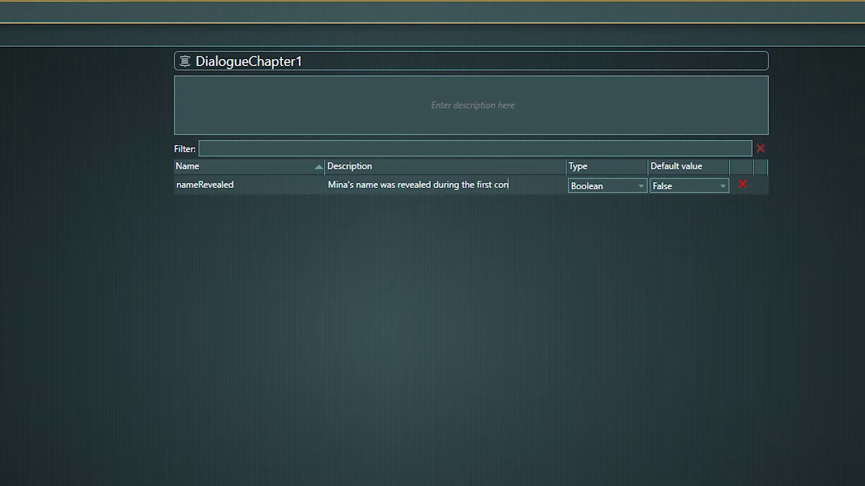
pyautogui.write('tion')
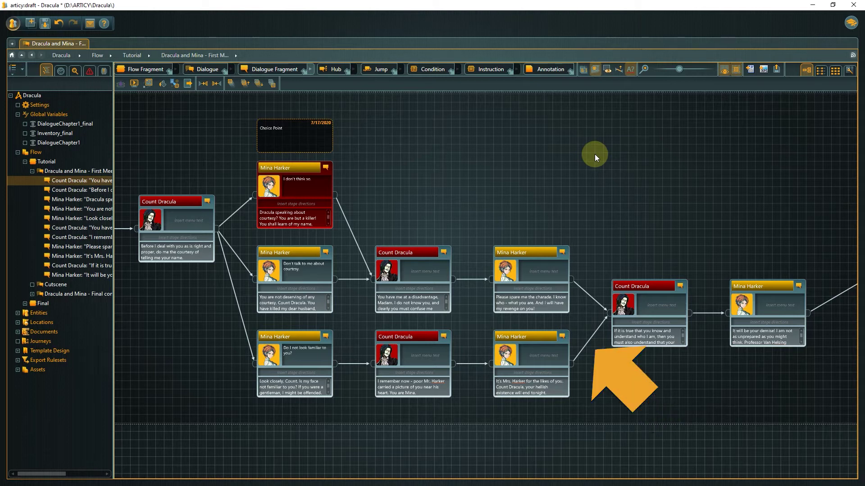
# - Delete the connection from Mina's "It's Mrs. Harker" fragment to Count Dracula's next fragment and add an instruction node below Dracula's fragment
pyautogui.click(595, 336)
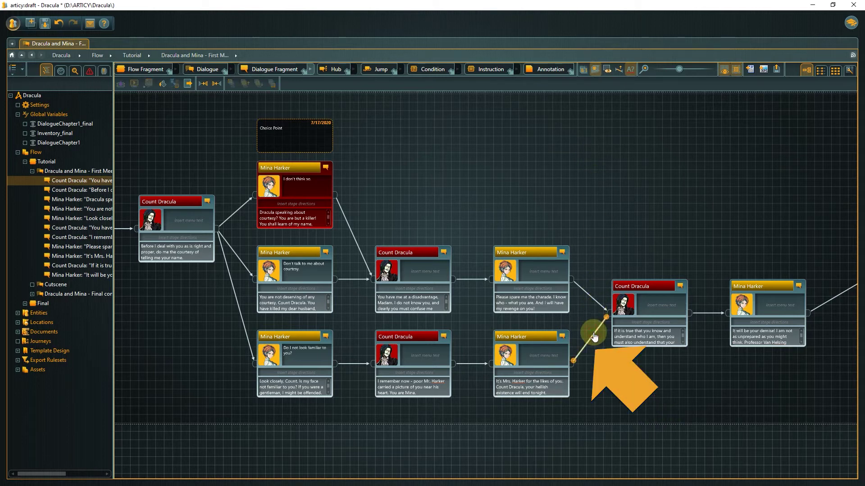
pyautogui.press('Delete')
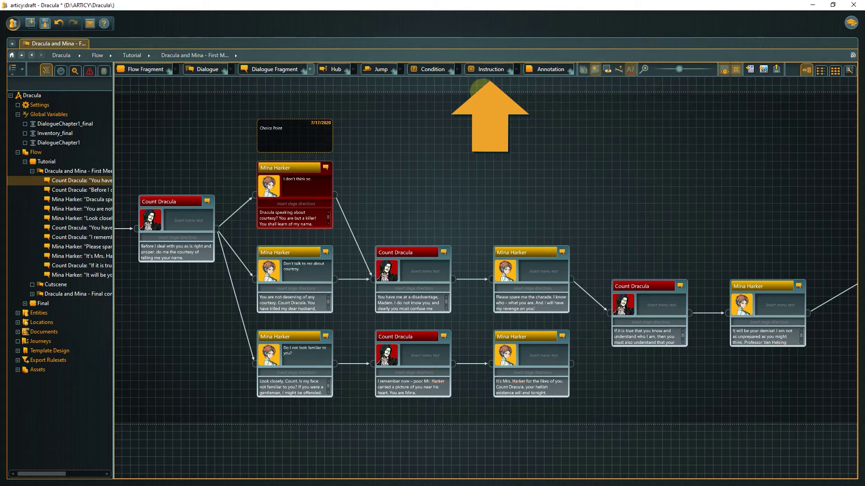
pyautogui.moveTo(480, 70); pyautogui.dragTo(610, 372)
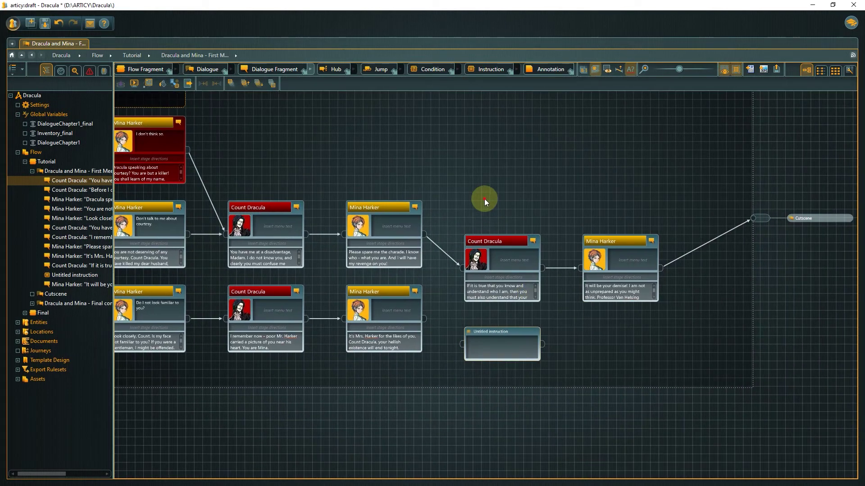
# - Shift the last Dracula and Mina fragments away to make room, and connect the instruction between Mina's "It's Mrs. Harker" fragment and Dracula's reply
pyautogui.moveTo(656, 316); pyautogui.dragTo(504, 236)
pyautogui.click(493, 234)
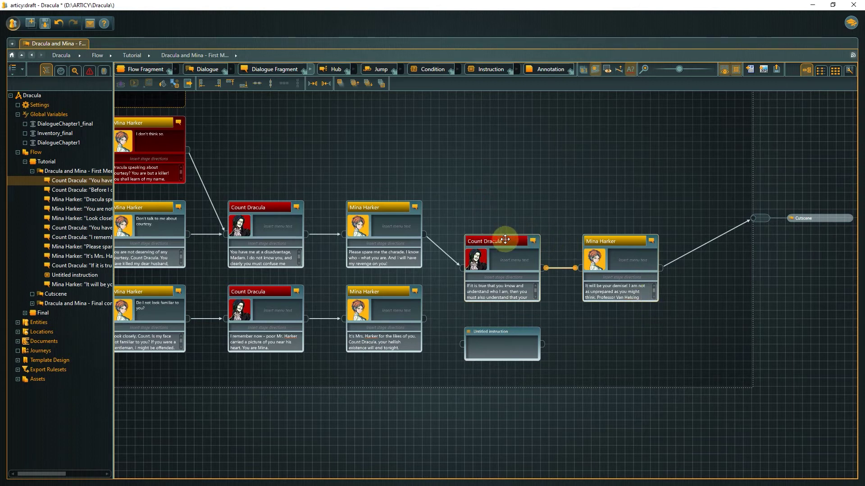
pyautogui.moveTo(498, 333); pyautogui.dragTo(452, 319)
pyautogui.moveTo(536, 321); pyautogui.dragTo(557, 267)
pyautogui.click(565, 315)
# - Start the instruction's script with the variable set DialogueChapter1
pyautogui.scroll(5, 567, 326)
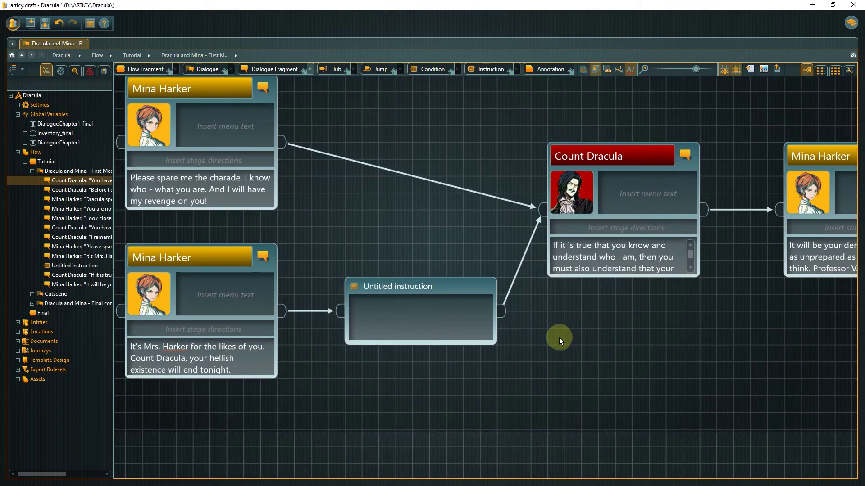
pyautogui.moveTo(561, 336); pyautogui.dragTo(597, 351)
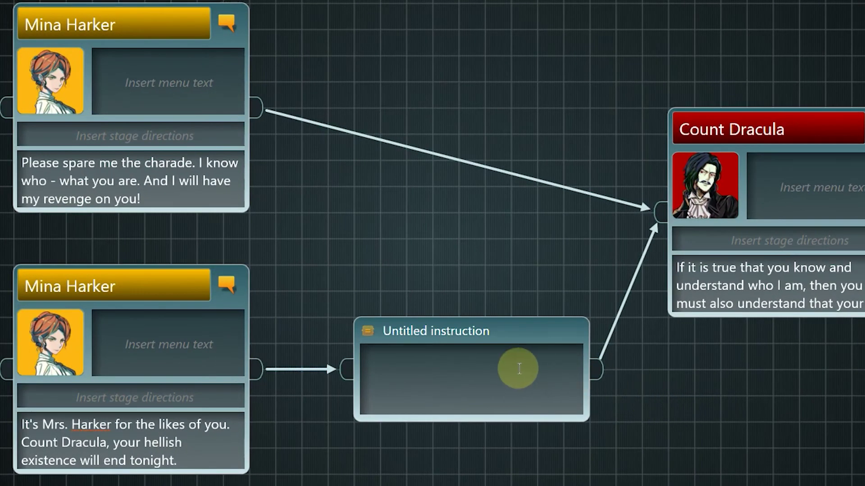
pyautogui.click(519, 368)
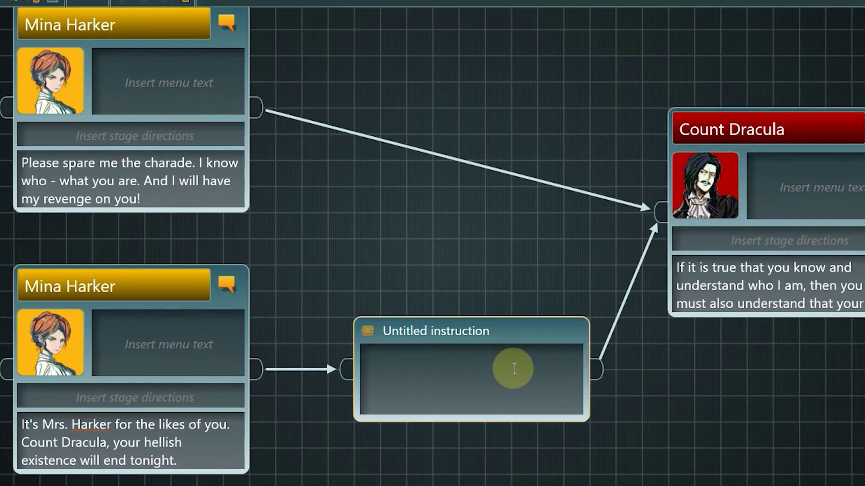
pyautogui.write('d')
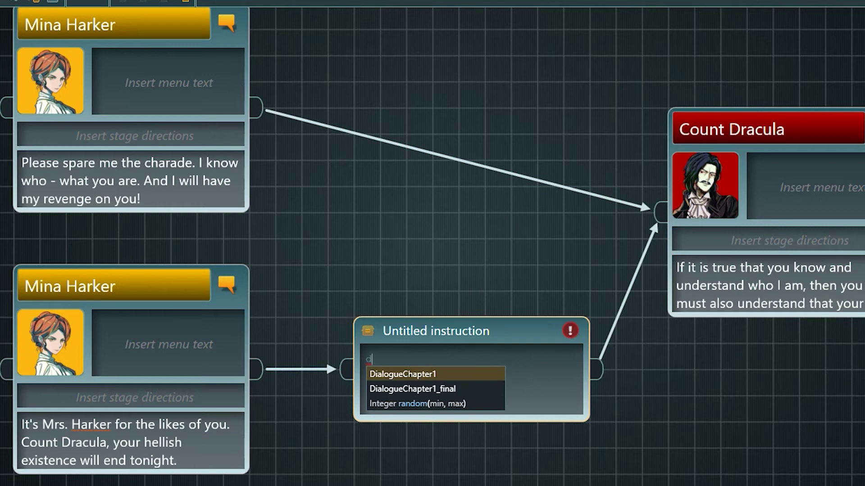
pyautogui.press('Return')
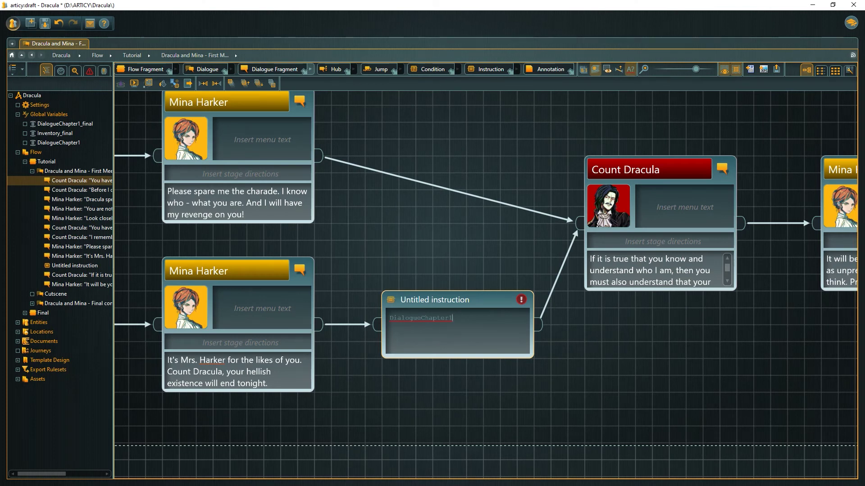
# - Open the Flow section of the project settings
pyautogui.click(50, 106)
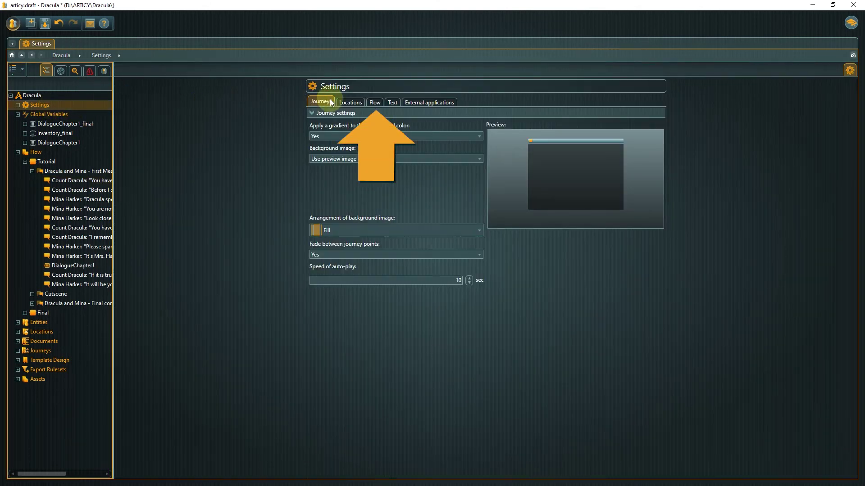
pyautogui.click(373, 103)
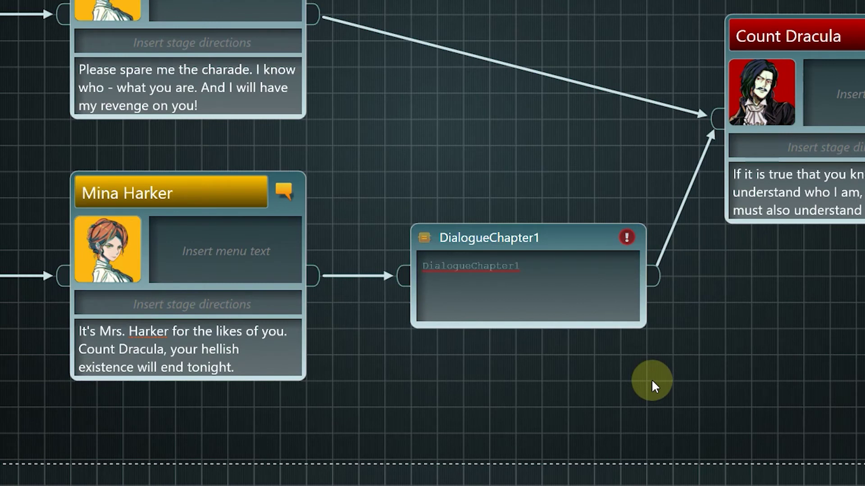
# - Complete the instruction's script as DialogueChapter1.nameRevealed = true
pyautogui.click(545, 269)
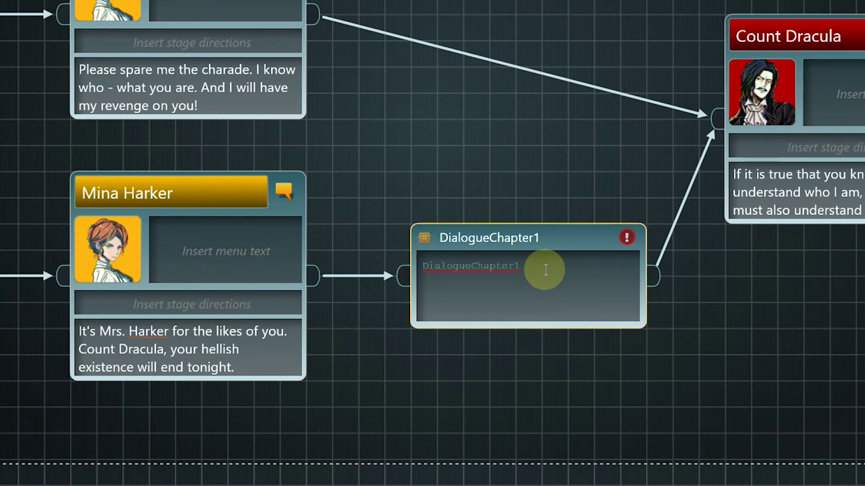
pyautogui.write('.')
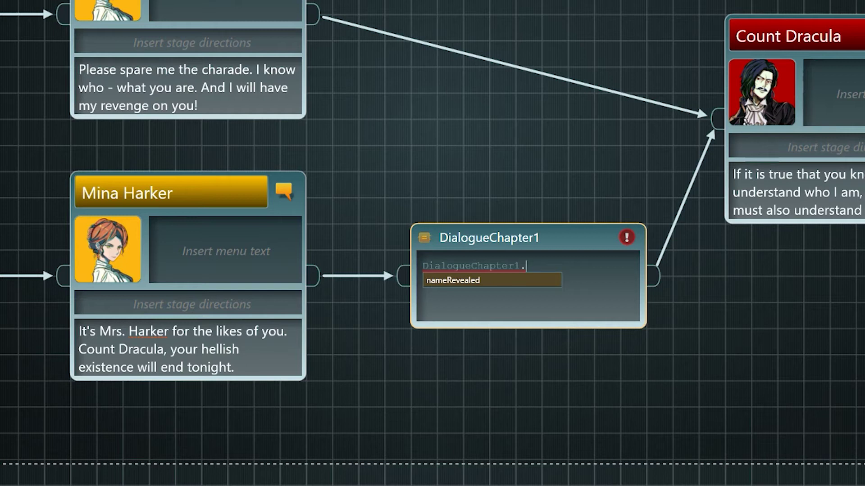
pyautogui.press('Return')
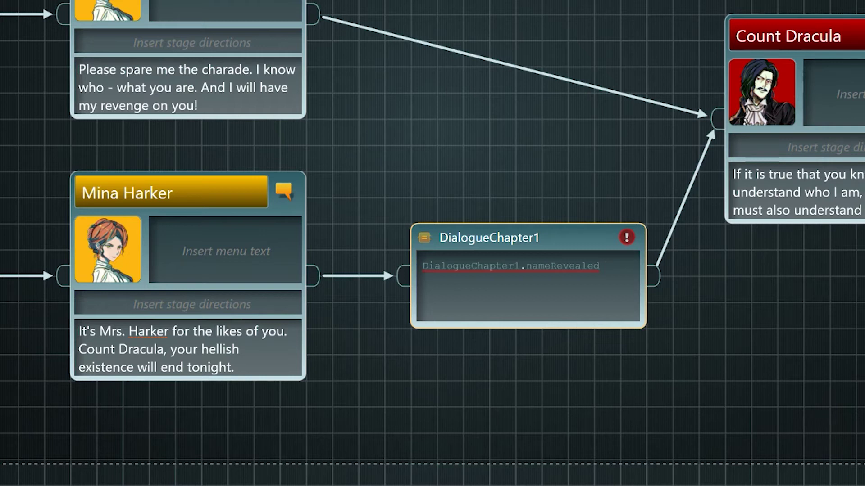
pyautogui.write('=')
pyautogui.write('true')
# - Try to assign 3 instead of true to nameRevealed and inspect the instruction's error marker
pyautogui.press('BackSpace')
pyautogui.press('BackSpace')
pyautogui.press('BackSpace')
pyautogui.press('BackSpace')
pyautogui.write('3')
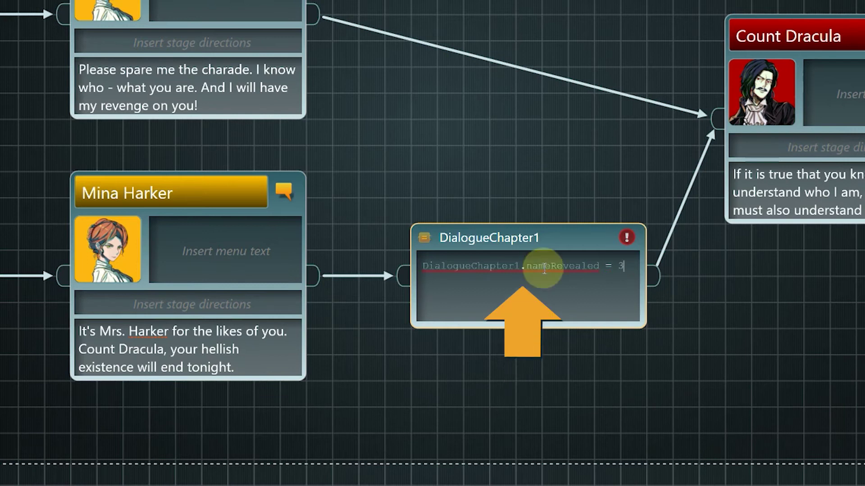
pyautogui.moveTo(631, 239)
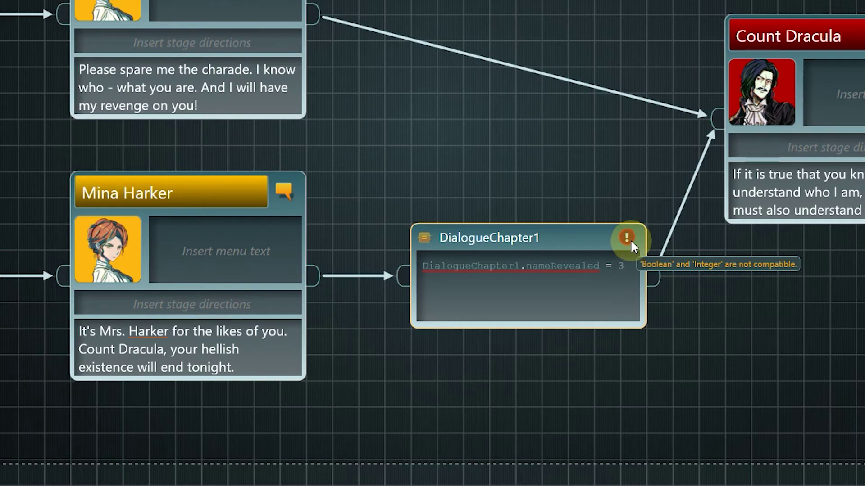
# - Set the value assigned to nameRevealed in the instruction back to true
pyautogui.click(629, 273)
pyautogui.press('BackSpace')
pyautogui.write('true')
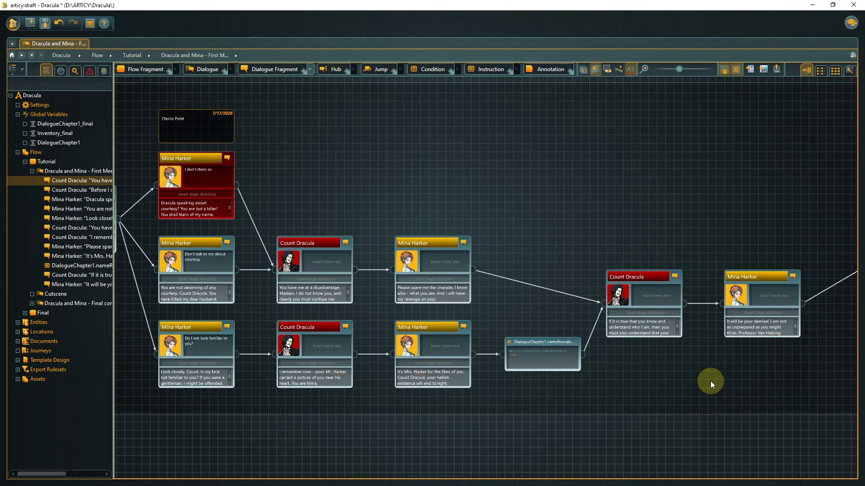
# - Replace the connection from Mina's "It will be your demise!" fragment to the dialogue's output with a new condition node connected after her fragment
pyautogui.moveTo(709, 381); pyautogui.dragTo(665, 347)
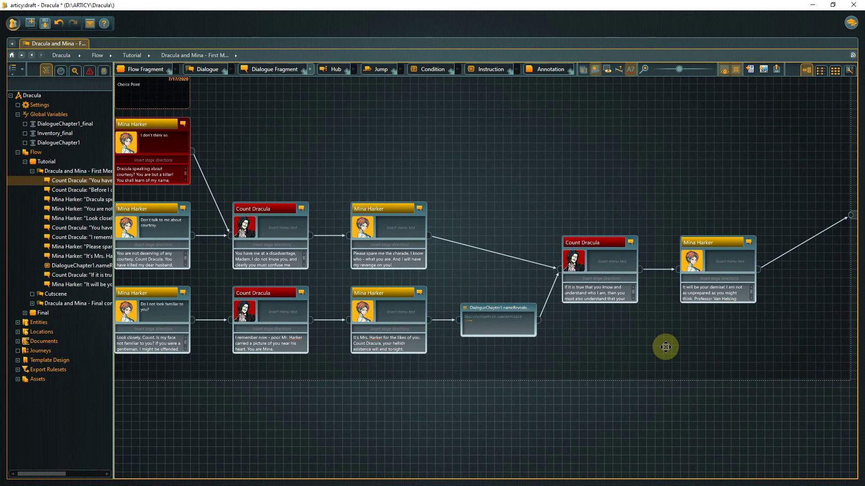
pyautogui.moveTo(665, 347); pyautogui.dragTo(479, 336)
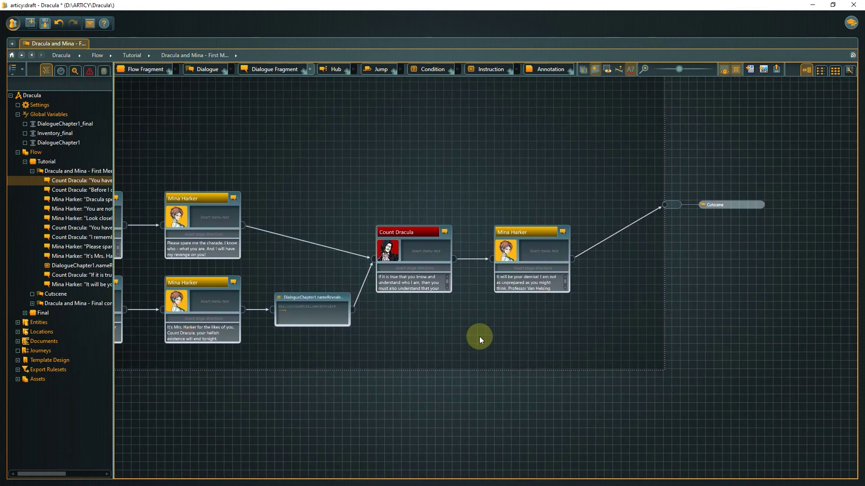
pyautogui.scroll(2, 529, 326)
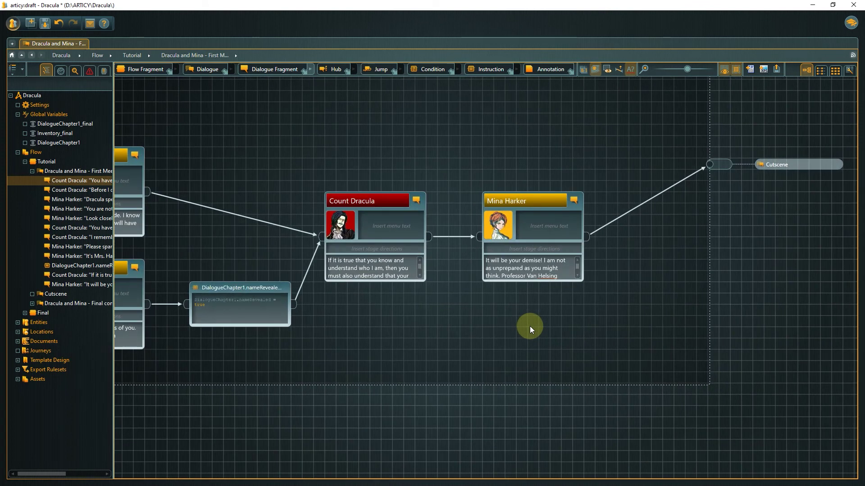
pyautogui.scroll(2, 530, 326)
pyautogui.moveTo(582, 311); pyautogui.dragTo(553, 359)
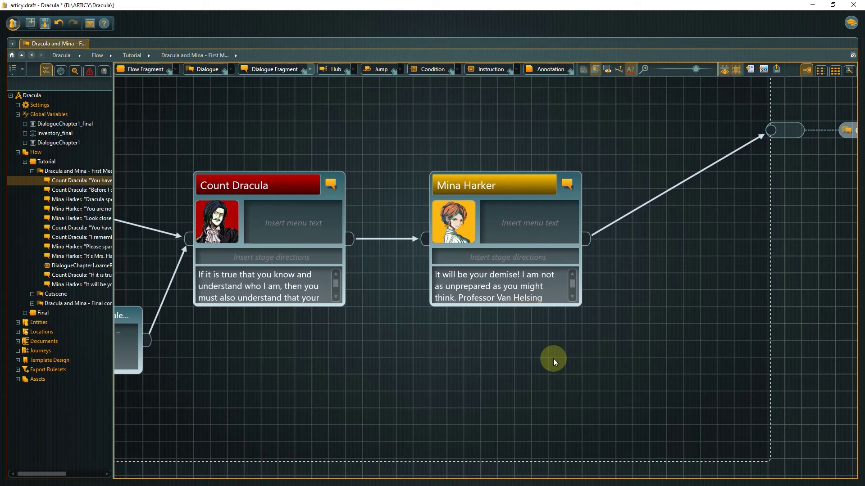
pyautogui.click(678, 186)
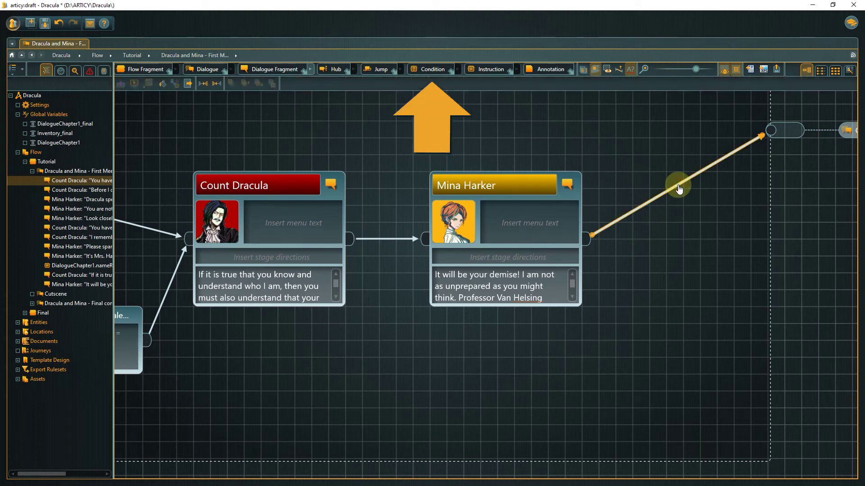
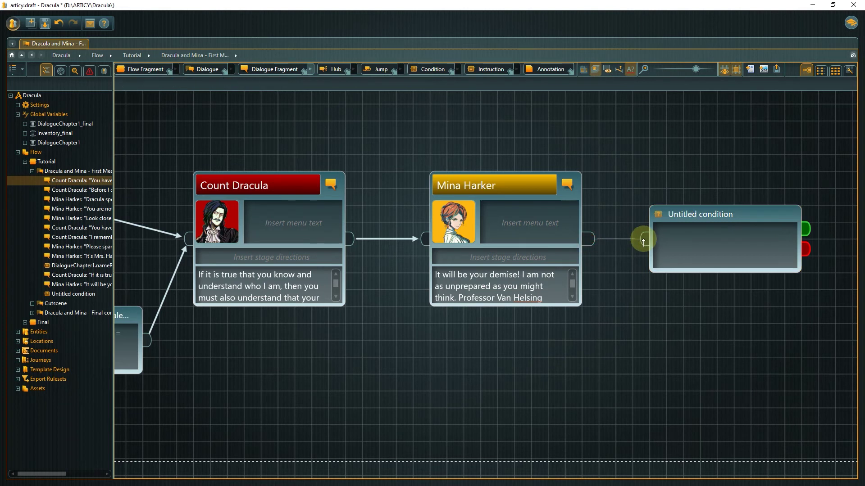
pyautogui.moveTo(691, 329); pyautogui.dragTo(428, 338)
pyautogui.click(452, 349)
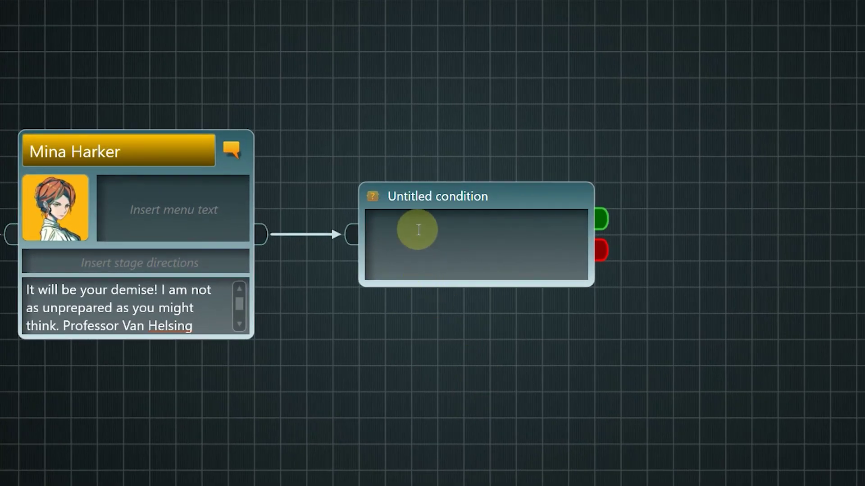
# - Enter DialogueChapter1.nameRevealed == true as the script of the new condition after Mina's "It will be your demise!" fragment
pyautogui.click(419, 230)
pyautogui.write('DialogueChapter1.')
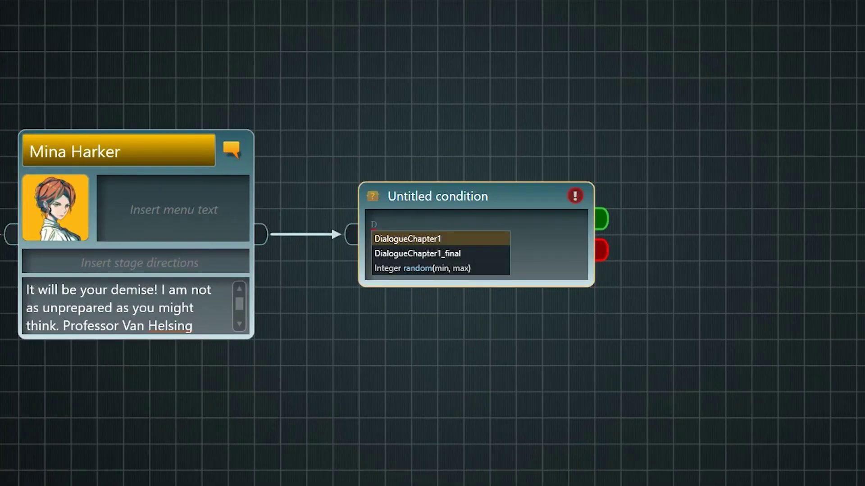
pyautogui.press('Return')
pyautogui.write('.')
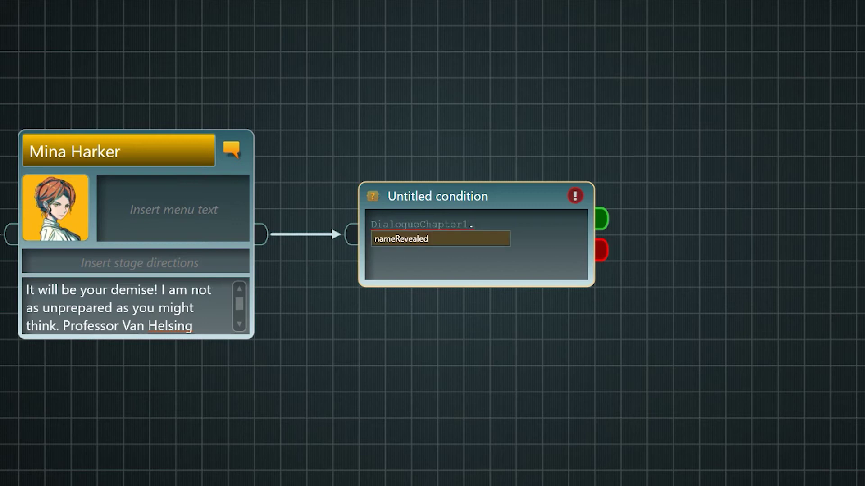
pyautogui.press('Return')
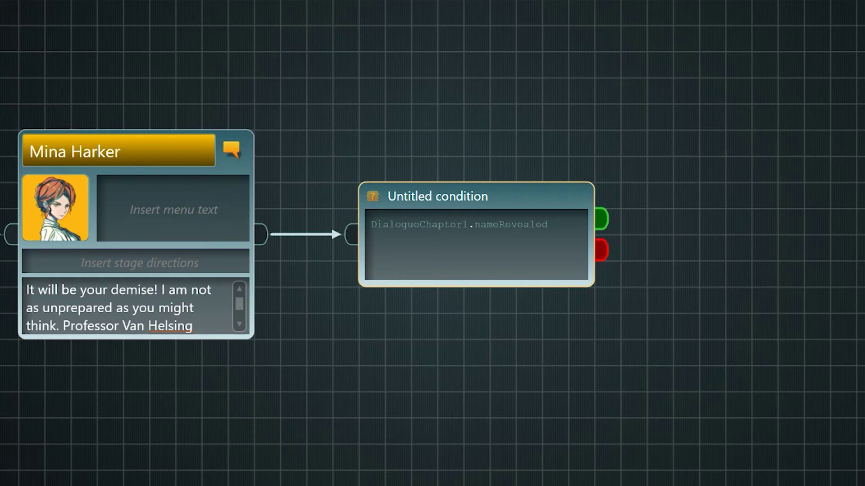
pyautogui.write('== true')
pyautogui.click(420, 247)
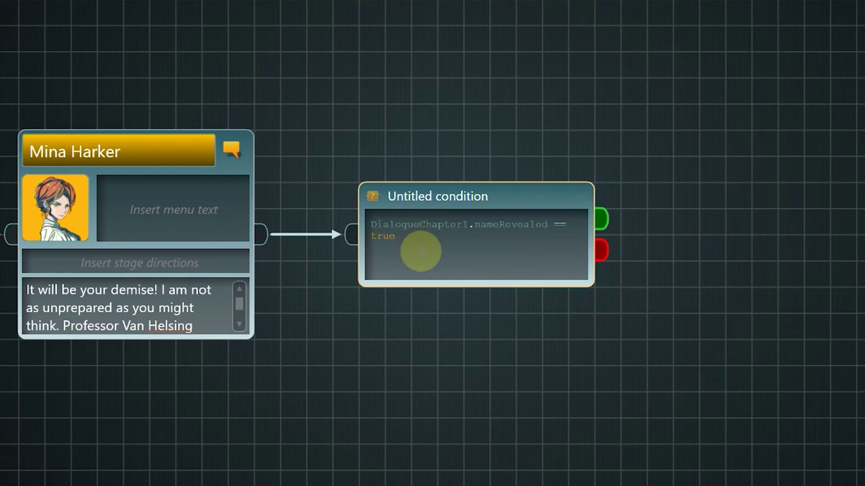
pyautogui.click(451, 320)
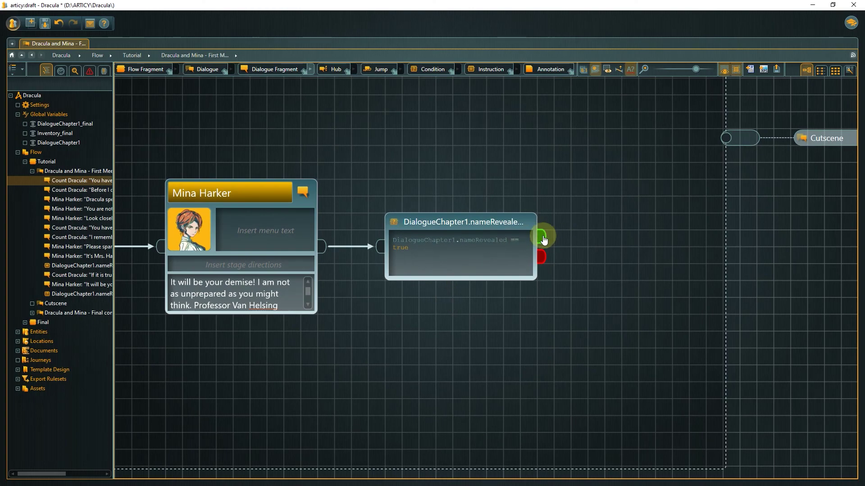
# - Add a Count Dracula fragment on the condition's true output, insert the line beginning "Oh, dear Mina. Your overconfidence will spell out your doom!" and enlarge it
pyautogui.moveTo(543, 240); pyautogui.dragTo(638, 174)
pyautogui.click(696, 210)
pyautogui.hotkey('ctrl', 'v')
pyautogui.moveTo(792, 253); pyautogui.dragTo(840, 262)
# - Add an enlarged Count Dracula fragment on the condition's false output with the line beginning "Wretched woman! You will no longer find safe haven in this city"
pyautogui.moveTo(550, 264); pyautogui.dragTo(614, 331)
pyautogui.click(667, 356)
pyautogui.moveTo(688, 278); pyautogui.dragTo(704, 294)
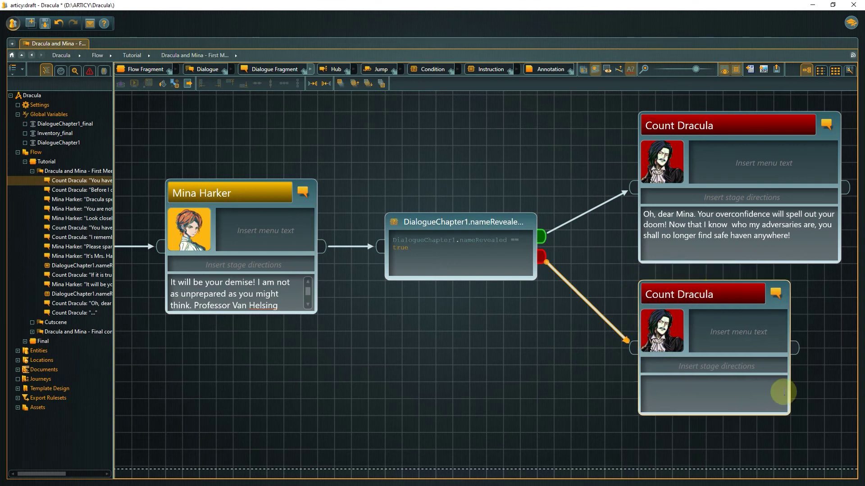
pyautogui.moveTo(789, 415); pyautogui.dragTo(840, 431)
pyautogui.click(760, 402)
pyautogui.write('Wretched woman! You will no longer find safe haven in this city, my legion will come for you and sniff out your hiding place!')
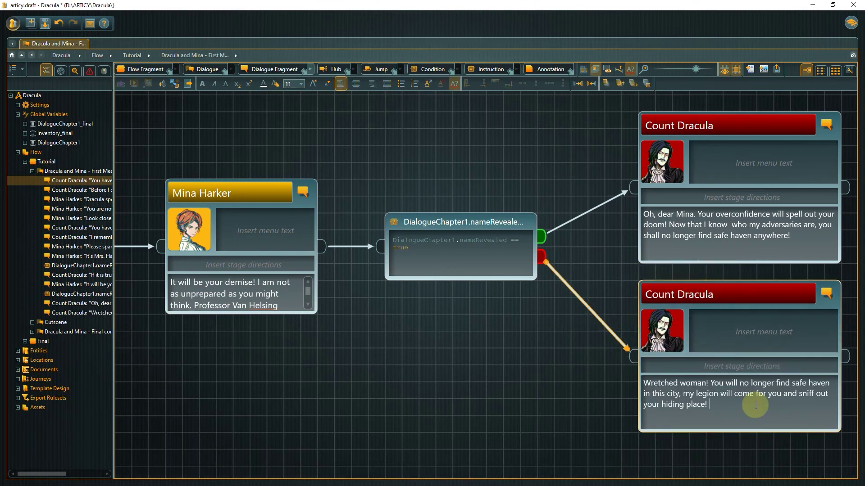
# - Connect both Dracula replies to a new Mina Harker fragment beginning "The mighty Dracula is fleeing from a mere woman?" and link it to the dialogue's output
pyautogui.hscroll(5, 593, 260)
pyautogui.moveTo(523, 171); pyautogui.dragTo(631, 253)
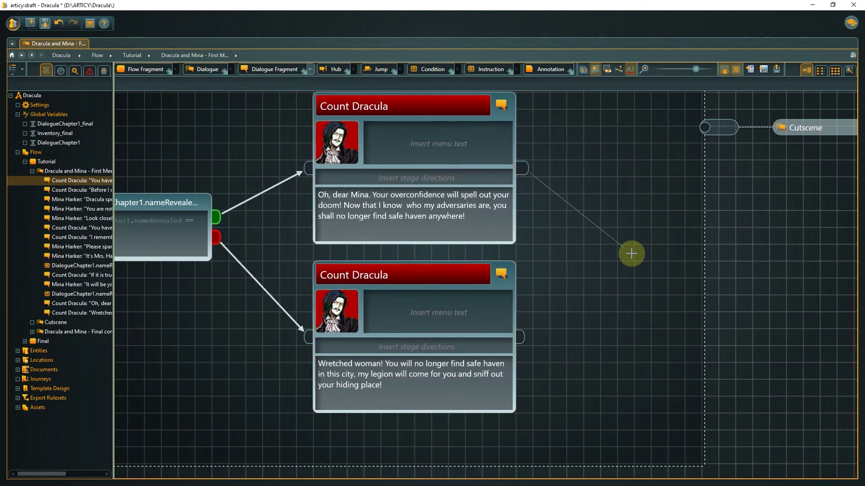
pyautogui.click(662, 298)
pyautogui.click(694, 294)
pyautogui.write('The mighty Dracula is fleeing from a mere woman? This was not the last you have seen of me. We shall meet again.')
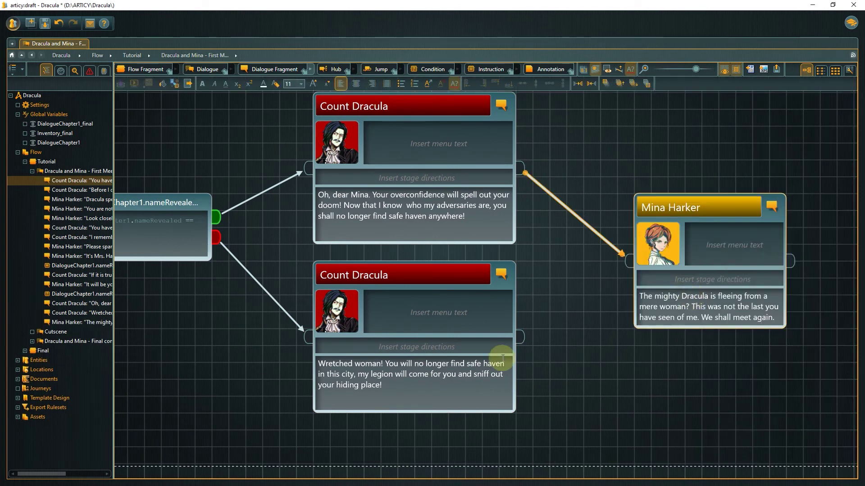
pyautogui.moveTo(522, 335); pyautogui.dragTo(800, 148)
pyautogui.hscroll(5, 749, 131)
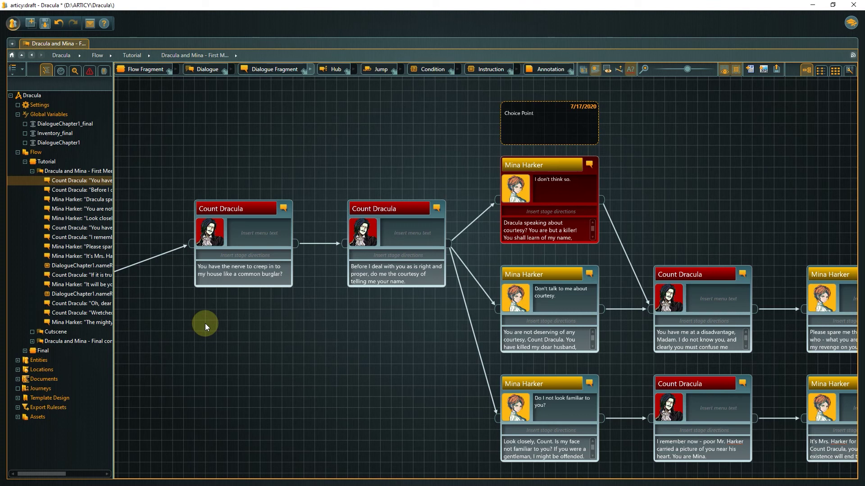
# - Start a simulation from Dracula's "You have the nerve" fragment, switch it to player mode and advance to Mina's three choices
pyautogui.click(233, 207)
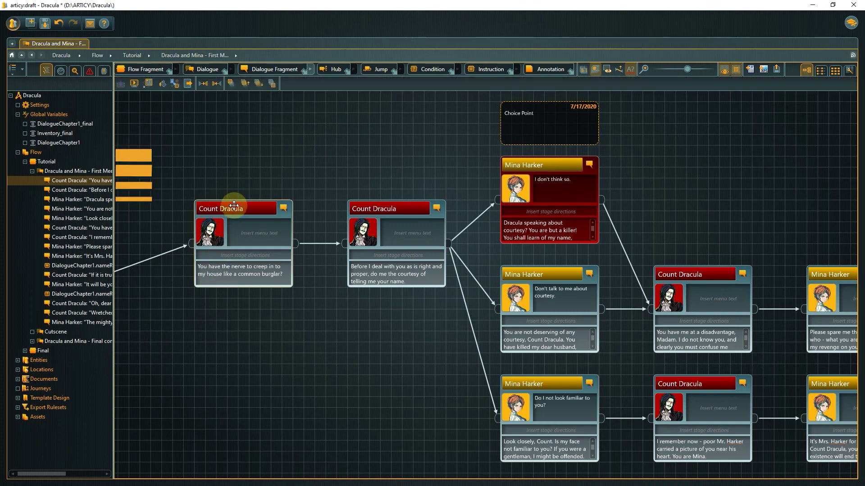
pyautogui.click(134, 84)
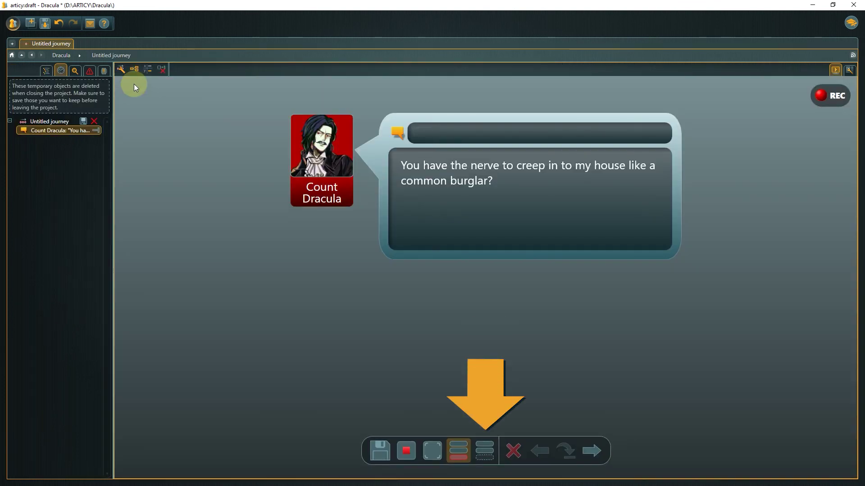
pyautogui.click(476, 450)
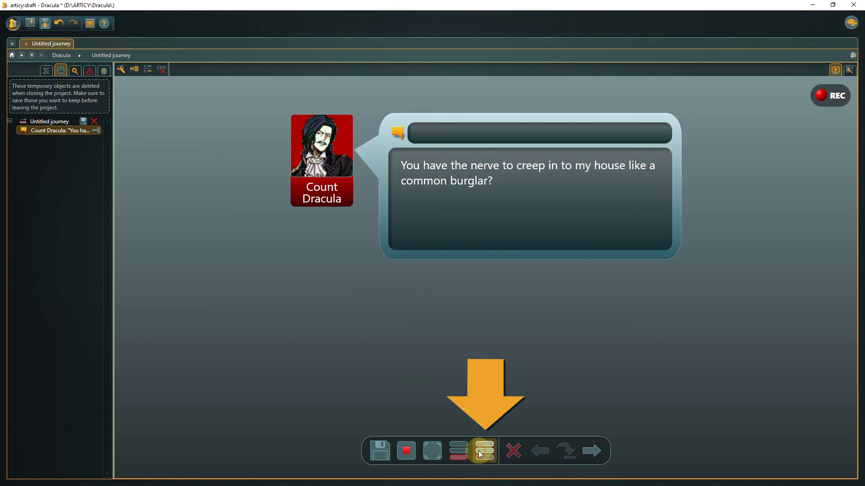
pyautogui.click(591, 449)
pyautogui.click(590, 450)
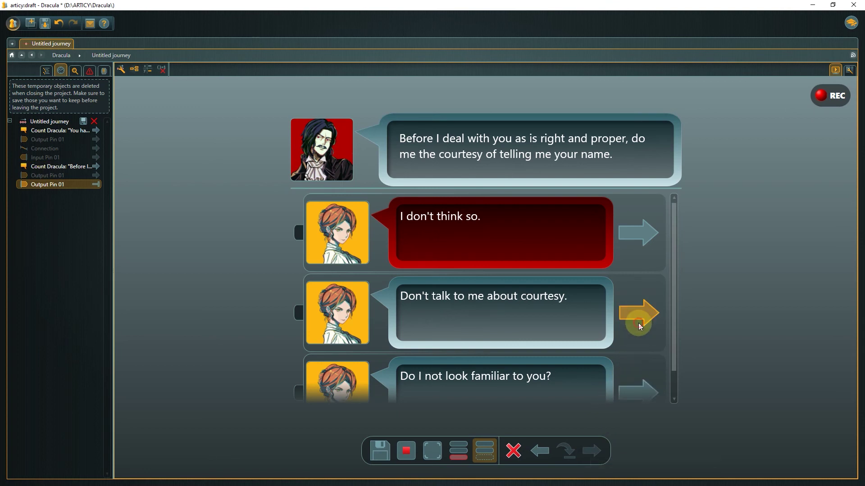
# - Choose "Don't talk to me about courtesy." and play the dialogue on past Mina's "It will be your demise!" line
pyautogui.click(638, 323)
pyautogui.click(588, 456)
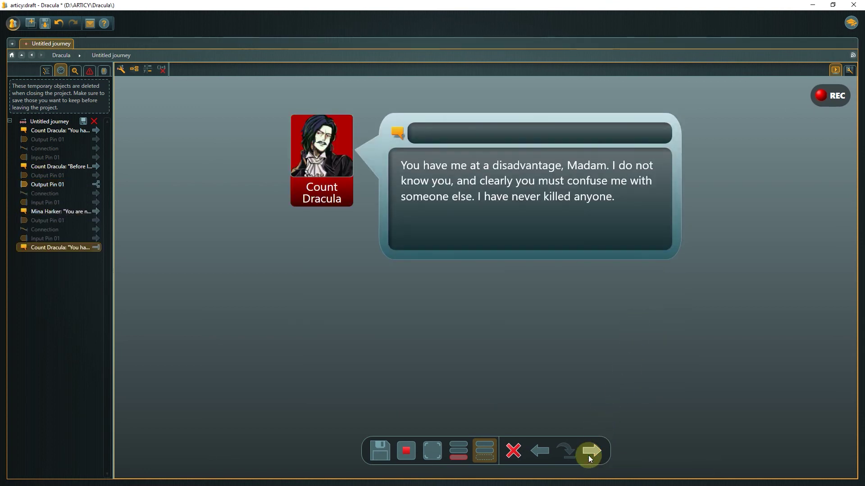
pyautogui.click(589, 455)
pyautogui.click(588, 456)
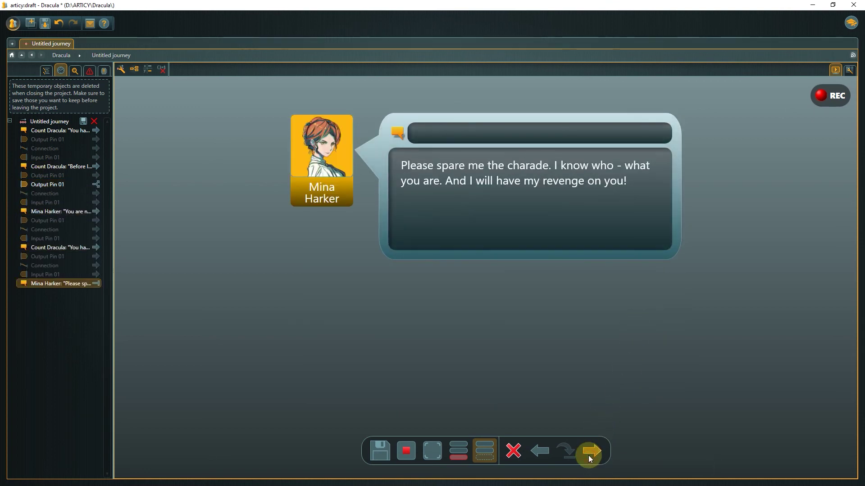
pyautogui.click(588, 455)
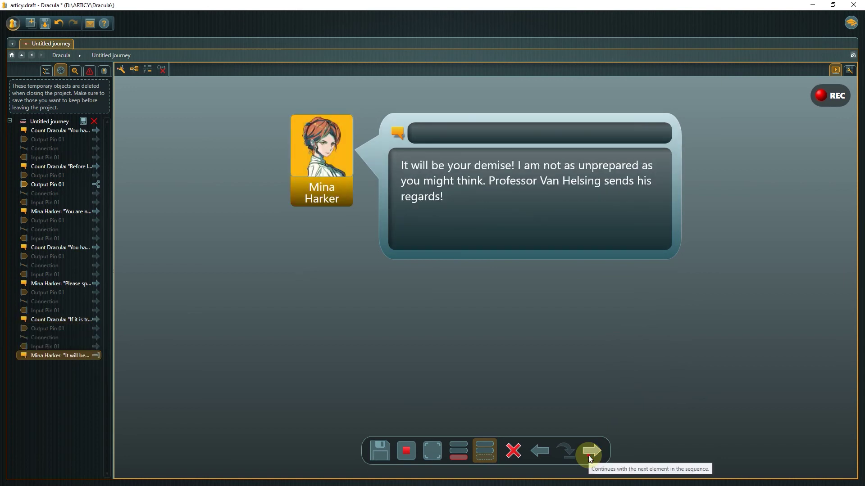
pyautogui.click(588, 456)
pyautogui.click(589, 455)
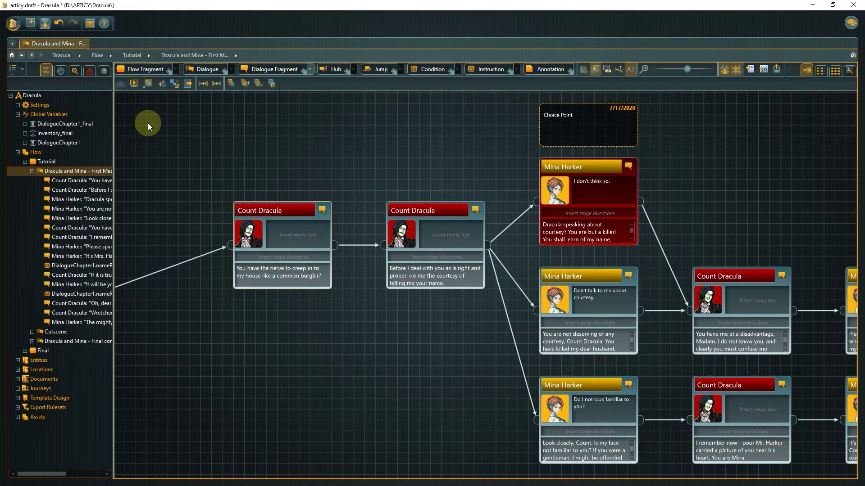
# - Start a second simulation from Dracula's opening fragment and show the journey's variable state in a Property Inspector pane beside it
pyautogui.click(134, 86)
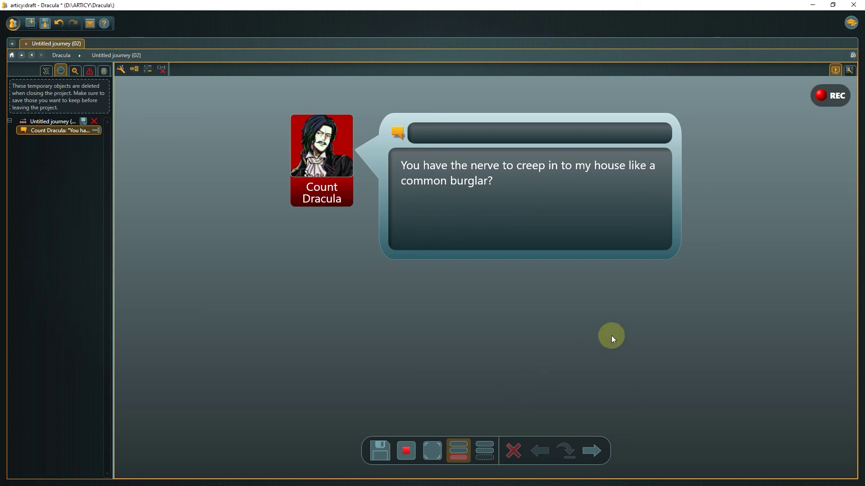
pyautogui.moveTo(854, 254); pyautogui.dragTo(539, 267)
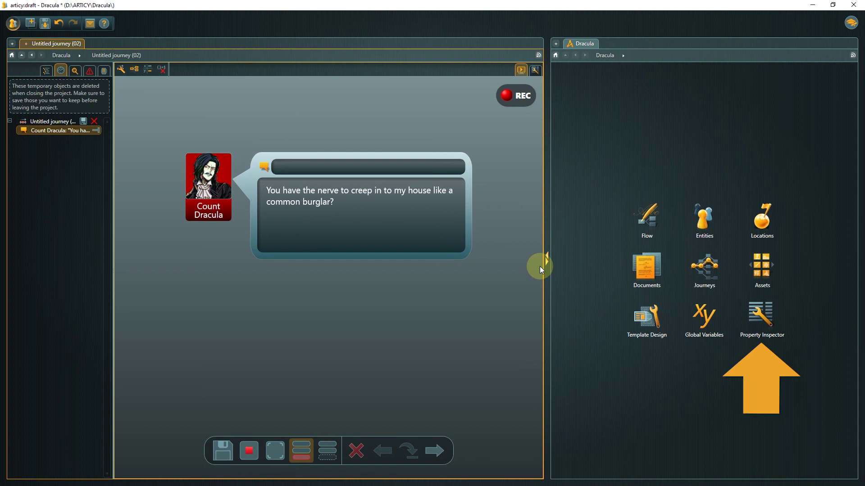
pyautogui.moveTo(540, 266); pyautogui.dragTo(520, 267)
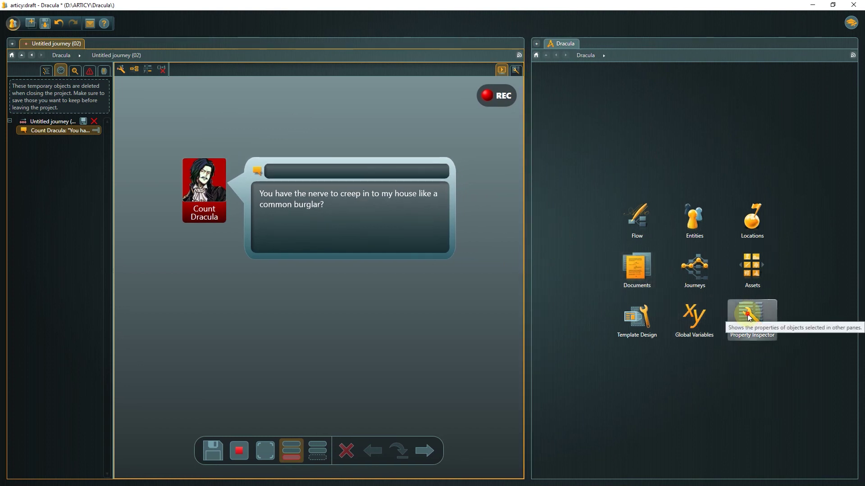
pyautogui.click(749, 317)
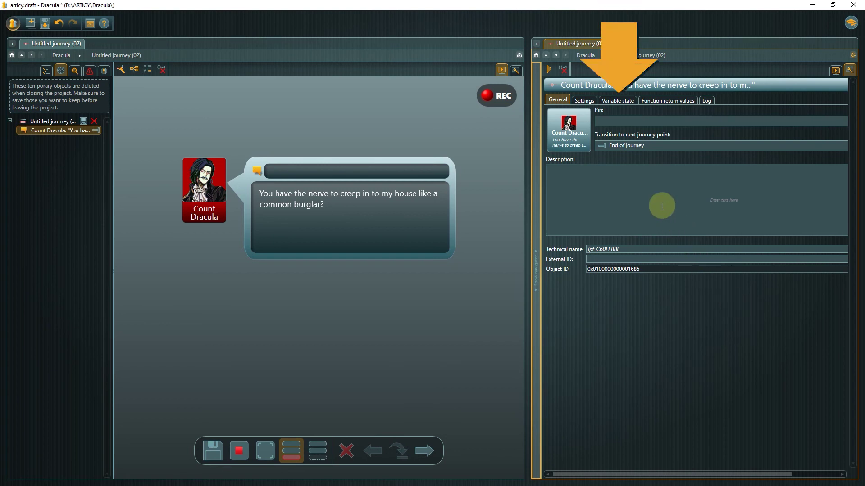
pyautogui.click(602, 101)
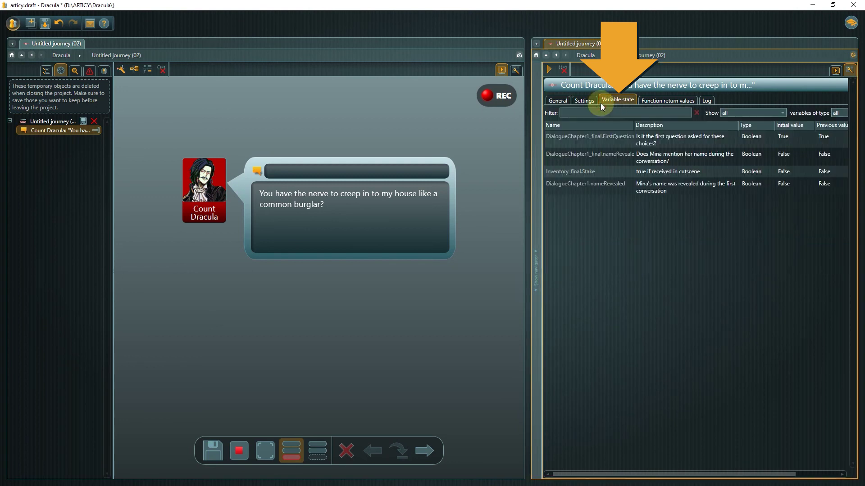
pyautogui.moveTo(525, 259); pyautogui.dragTo(479, 261)
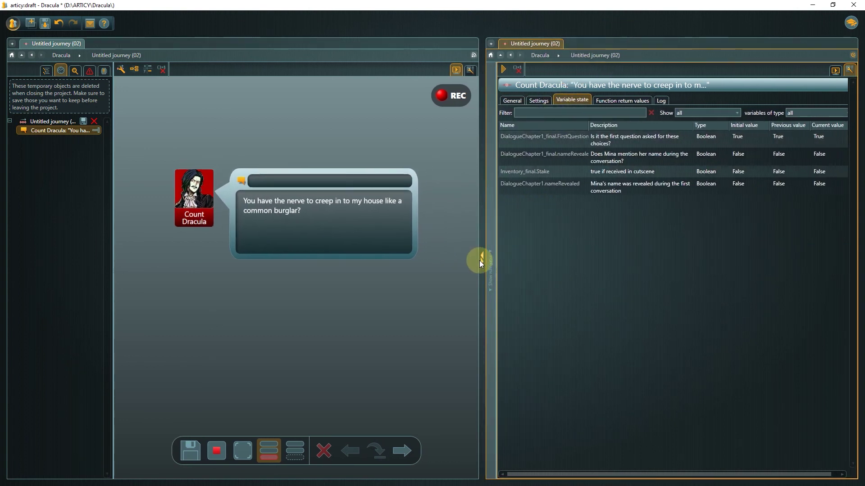
# - Play to Mina's choices, pick "Do I not look familiar to you?" and advance to the nameRevealed instruction while watching the variable state
pyautogui.click(399, 450)
pyautogui.click(398, 450)
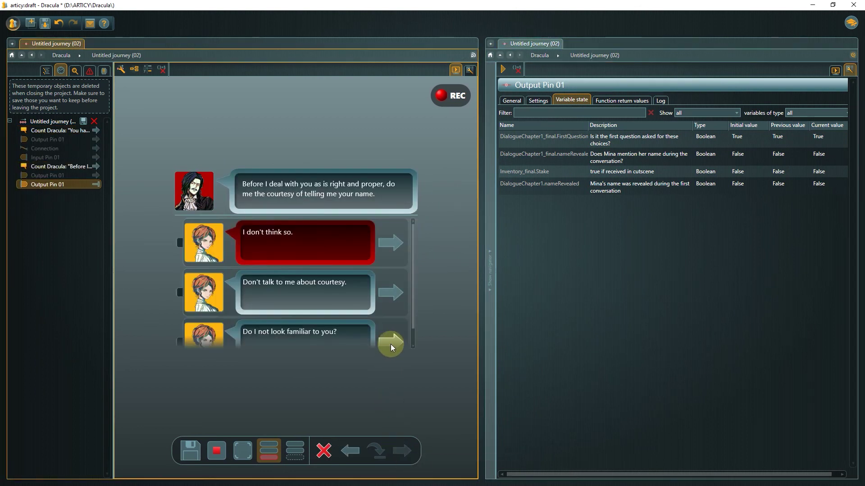
pyautogui.click(390, 344)
pyautogui.click(403, 450)
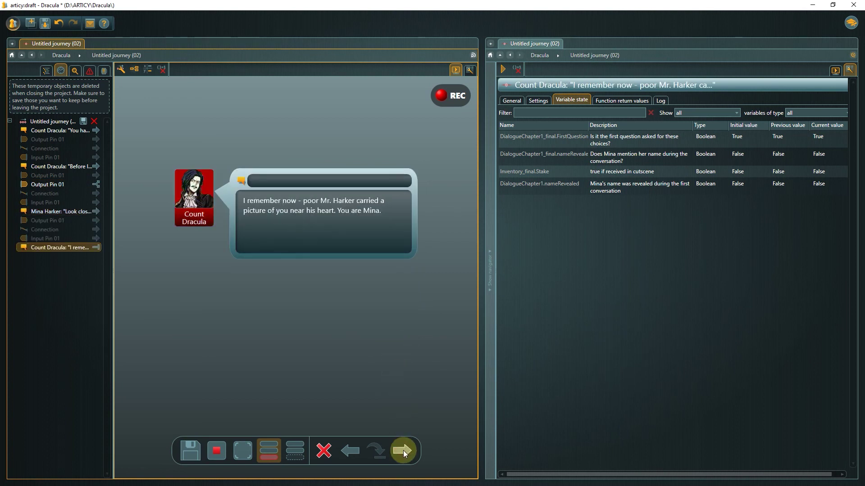
pyautogui.click(404, 451)
pyautogui.click(403, 450)
pyautogui.click(403, 451)
pyautogui.click(404, 450)
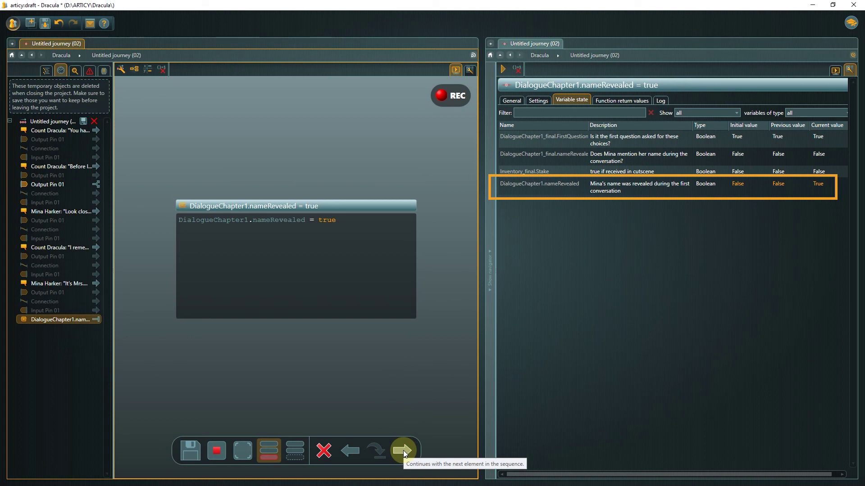
# - Advance from the instruction to the nameRevealed condition, follow its true branch and continue to Mina's closing line
pyautogui.click(403, 450)
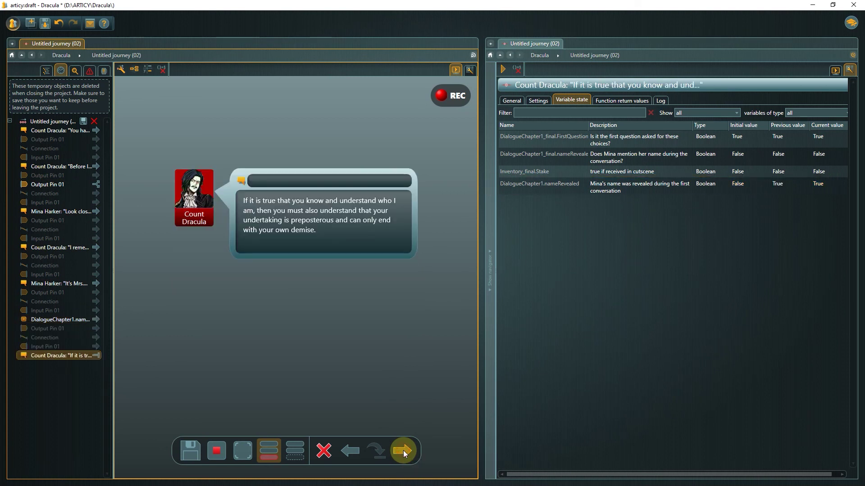
pyautogui.click(404, 451)
pyautogui.click(404, 450)
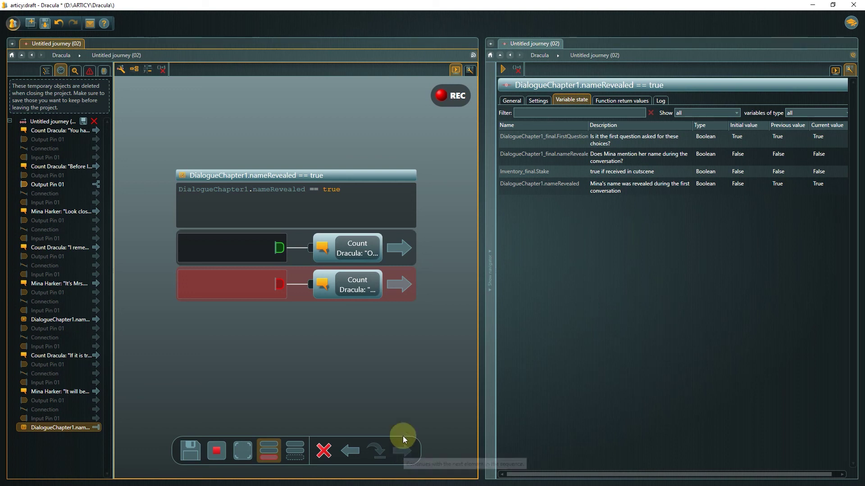
pyautogui.click(404, 249)
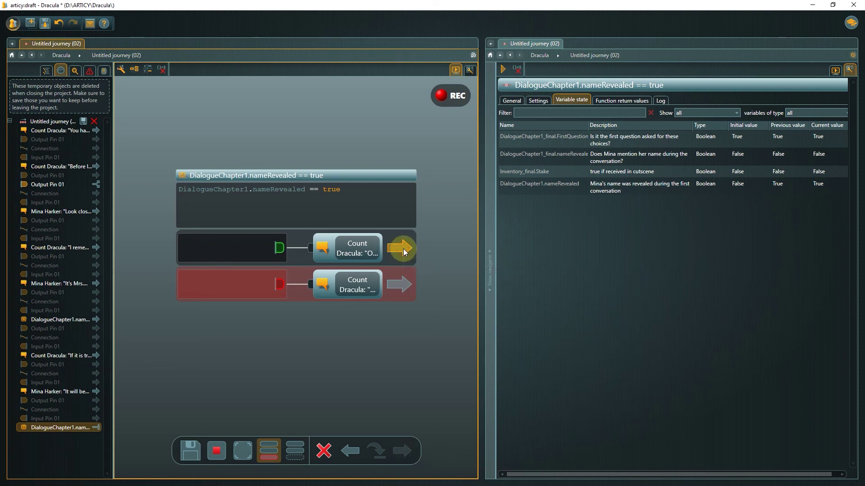
pyautogui.click(405, 448)
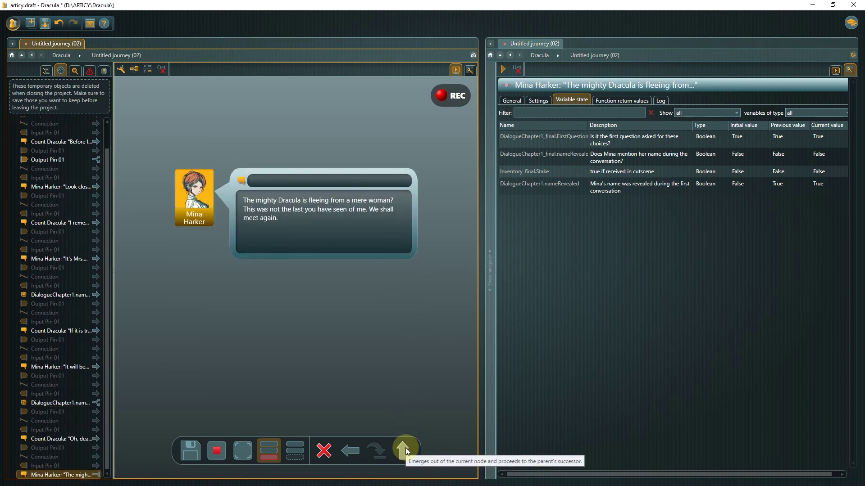